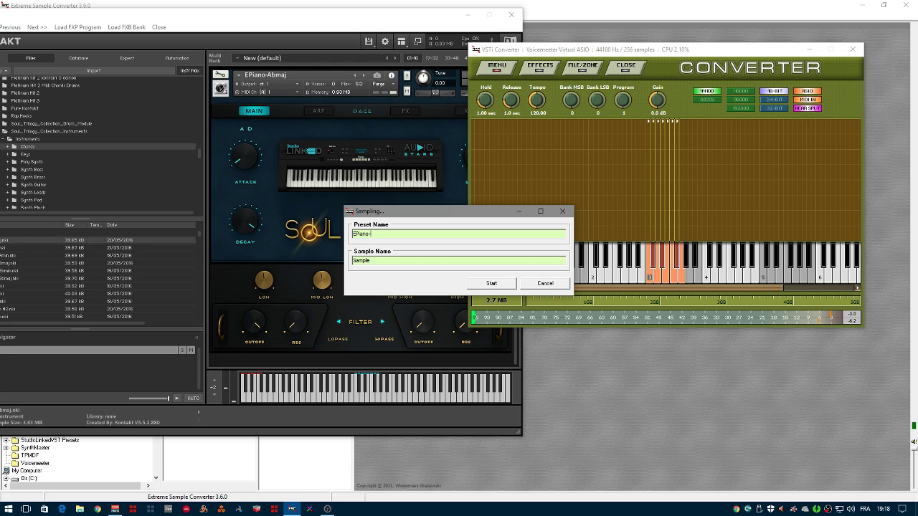
# Sample the instrument under the preset name EPiano-Abmaj with sample name Sample, and close the VSTi converter
pyautogui.write('Abmaj')
pyautogui.click(492, 284)
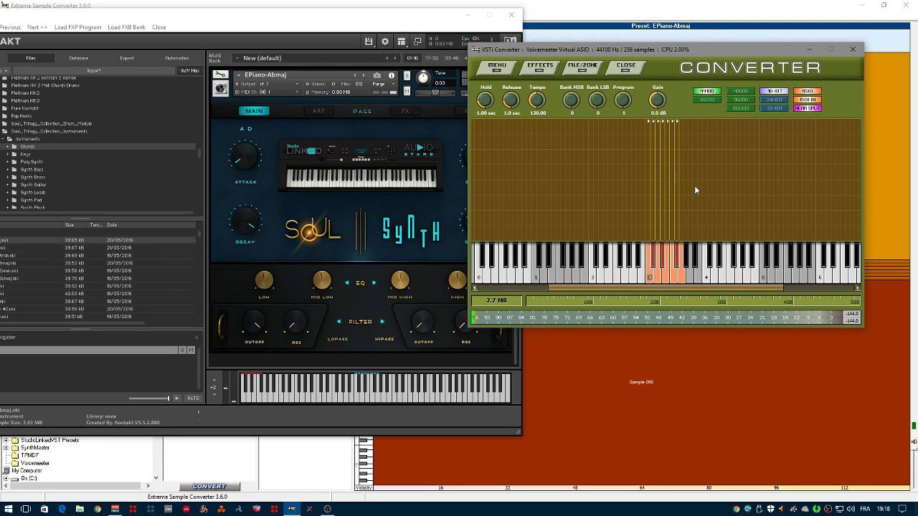
pyautogui.click(503, 67)
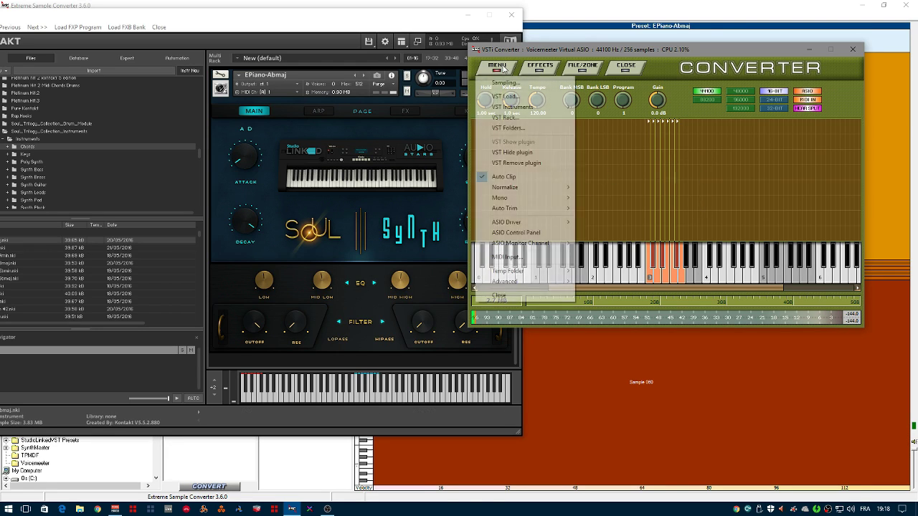
pyautogui.click(526, 296)
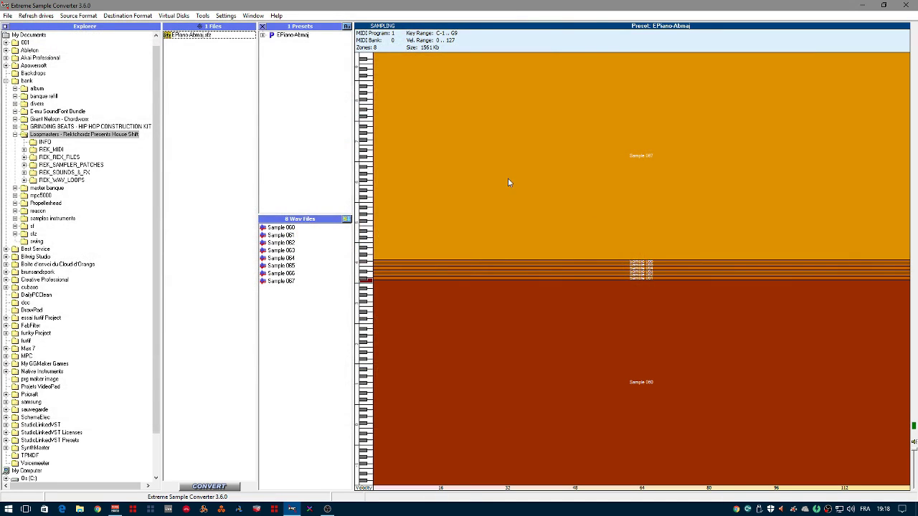
# Expand the EPiano-Abmaj preset and audition its recorded wav files from Sample 060 through Sample 067
pyautogui.click(289, 36)
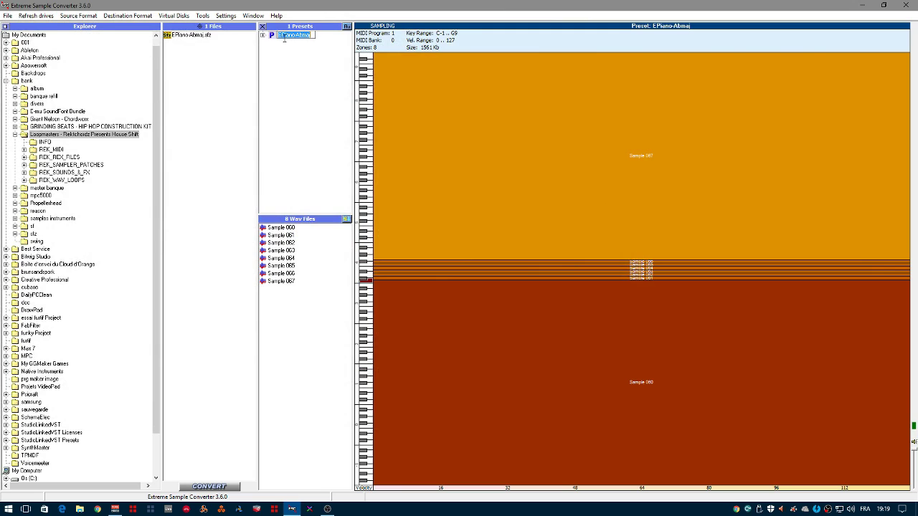
pyautogui.doubleClick(271, 36)
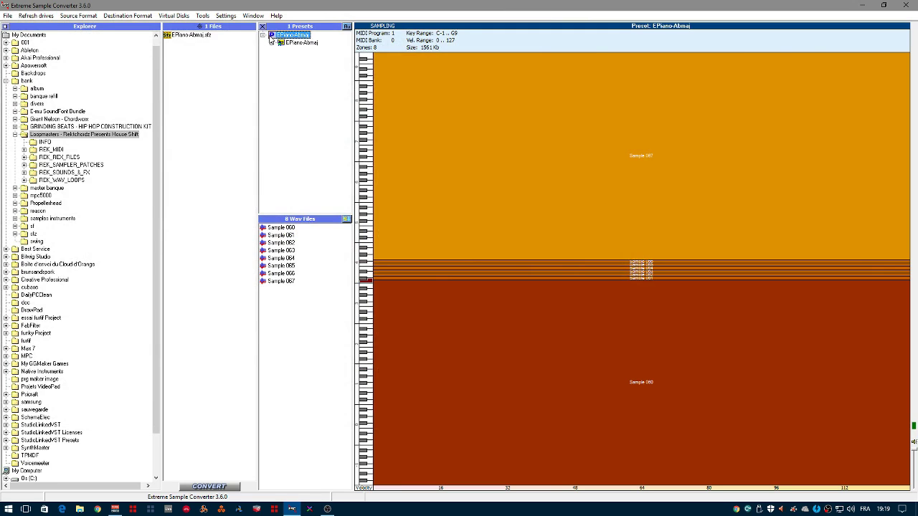
pyautogui.click(278, 229)
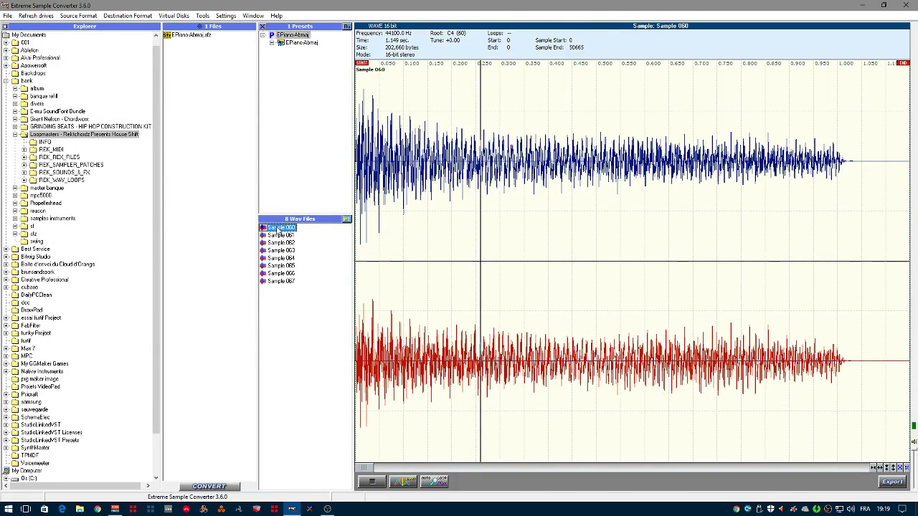
pyautogui.click(280, 235)
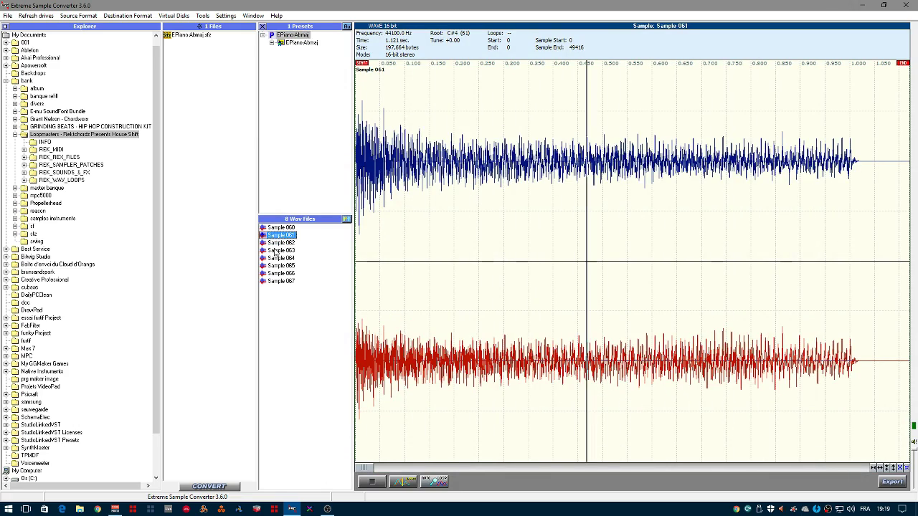
pyautogui.click(275, 246)
pyautogui.click(277, 252)
pyautogui.click(278, 261)
pyautogui.click(280, 266)
pyautogui.click(282, 273)
pyautogui.click(284, 281)
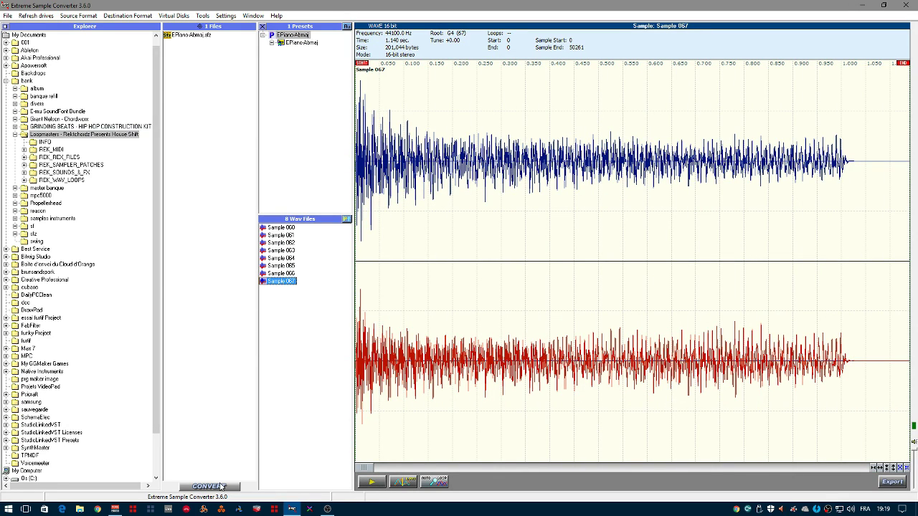
# Convert EPiano-Abmaj.sfz to an SF2 SoundFont instrument named EPiano-Abmaj in the bank folder
pyautogui.click(184, 35)
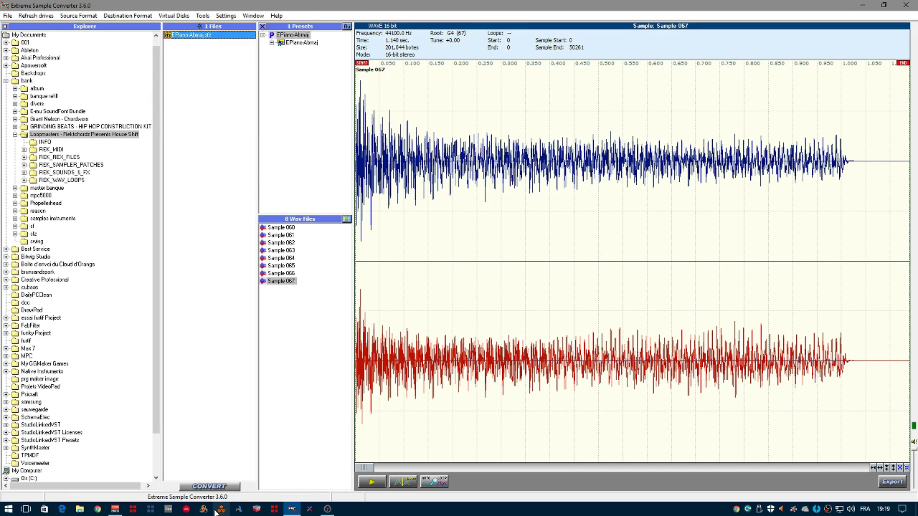
pyautogui.click(208, 486)
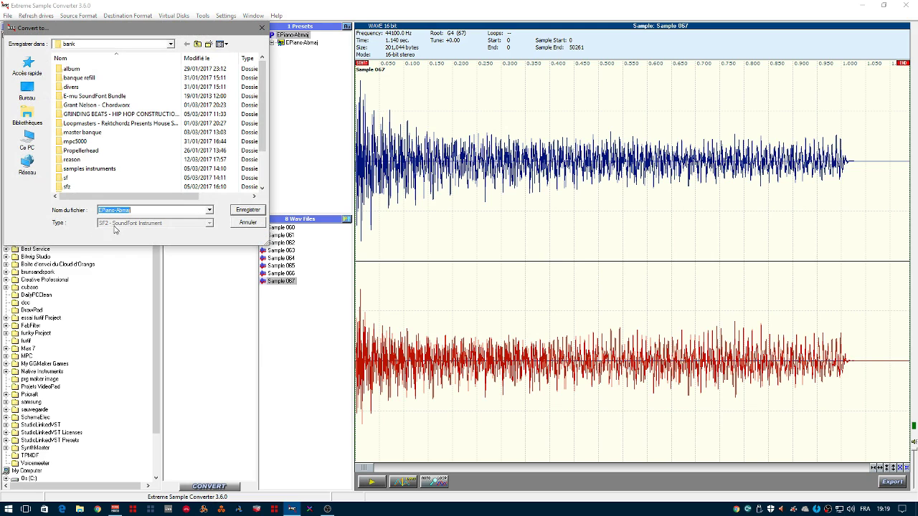
pyautogui.click(244, 214)
pyautogui.click(463, 218)
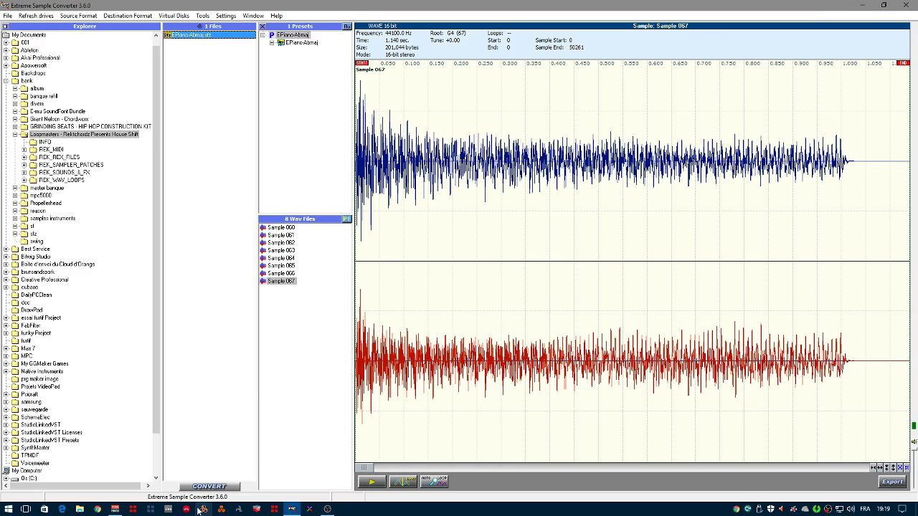
# Switch to Reason and add an NN-XT sampler to the rack below the Drumkit From Hell device
pyautogui.click(221, 509)
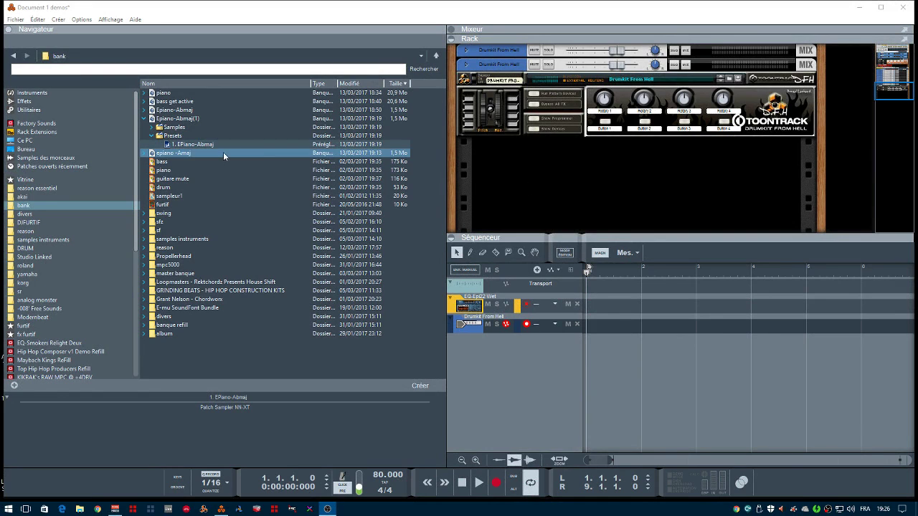
pyautogui.click(205, 146)
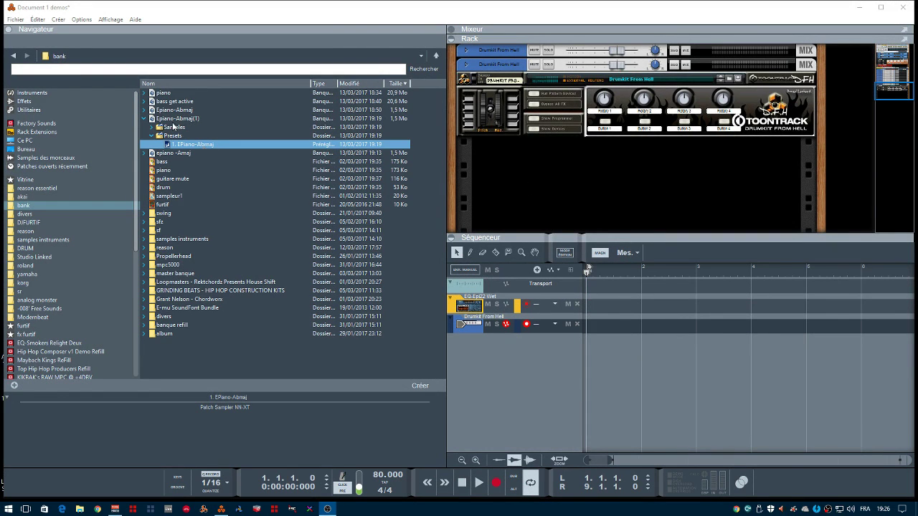
pyautogui.click(36, 92)
pyautogui.moveTo(315, 257)
pyautogui.mouseDown()
pyautogui.moveTo(402, 224)
pyautogui.moveTo(661, 182)
pyautogui.mouseUp()
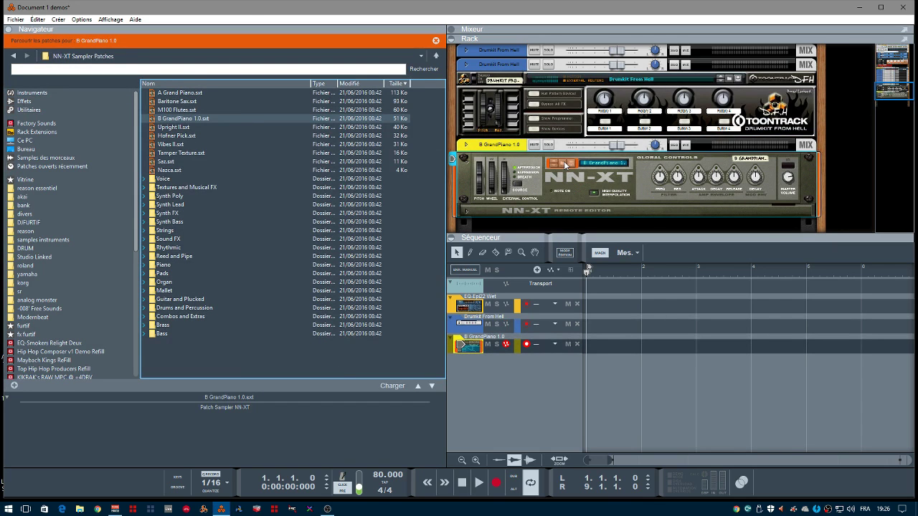
# Load the preset 1. EPiano-Abmaj from the Epiano-Abmaj(1) SoundFont in the bank folder into the NN-XT
pyautogui.click(30, 206)
pyautogui.click(169, 125)
pyautogui.click(168, 119)
pyautogui.click(157, 127)
pyautogui.click(145, 119)
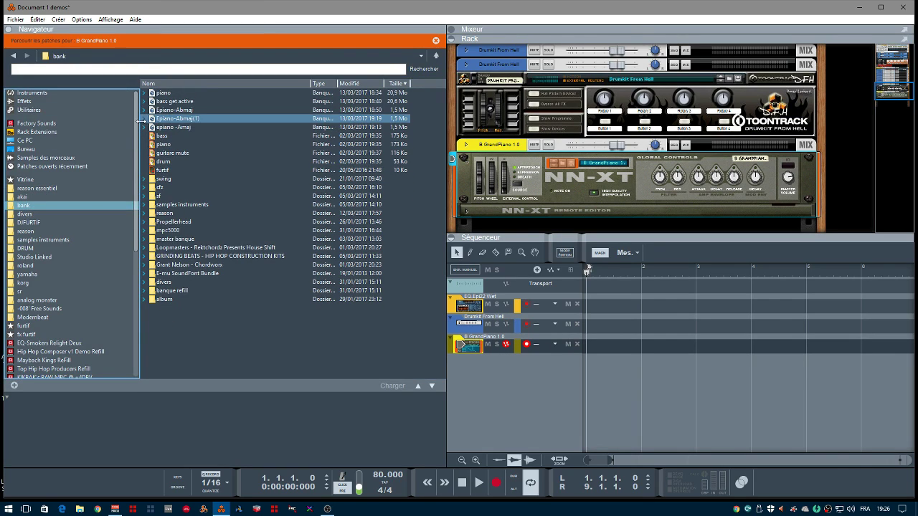
pyautogui.click(145, 118)
pyautogui.click(151, 135)
pyautogui.moveTo(188, 144)
pyautogui.mouseDown()
pyautogui.moveTo(439, 165)
pyautogui.moveTo(676, 151)
pyautogui.moveTo(609, 174)
pyautogui.mouseUp()
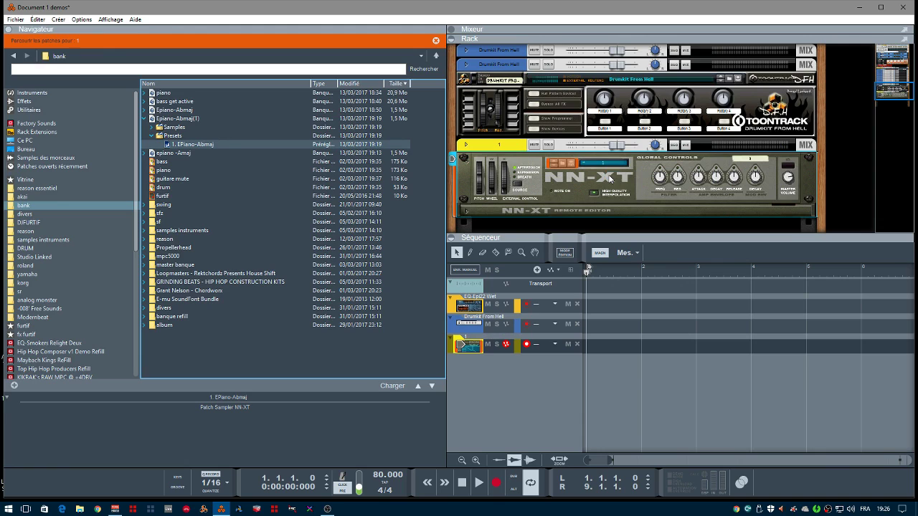
# Open the NN-XT remote editor and raise the low key limit of the Sample 060 L and R zones, leaving each a single key
pyautogui.click(463, 212)
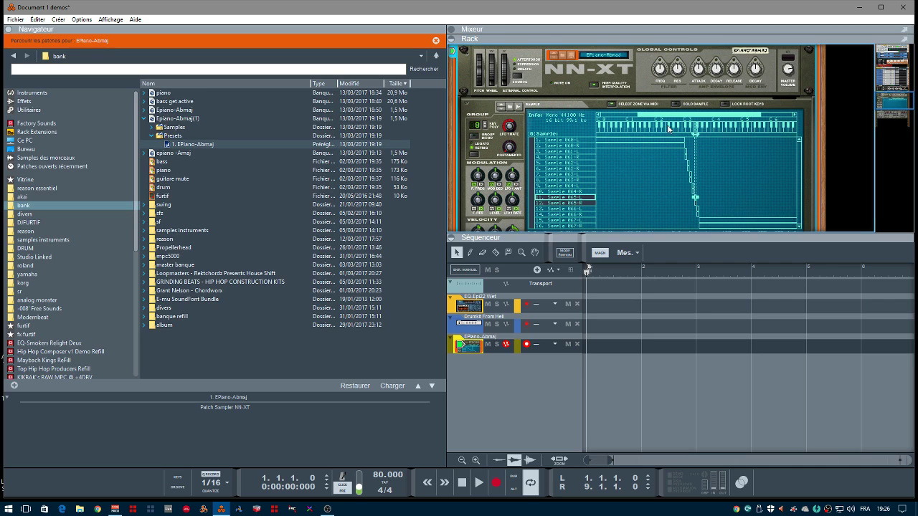
pyautogui.moveTo(661, 120); pyautogui.dragTo(594, 128)
pyautogui.click(598, 141)
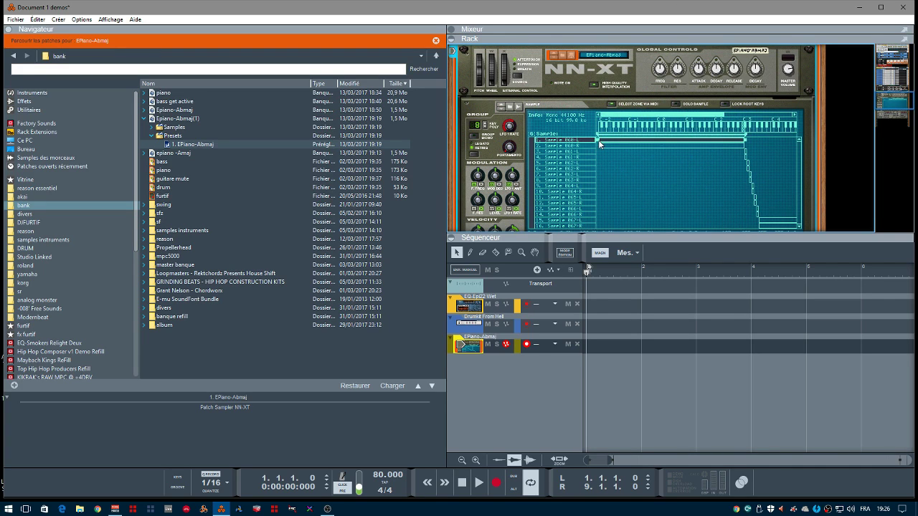
pyautogui.moveTo(599, 141); pyautogui.dragTo(730, 139)
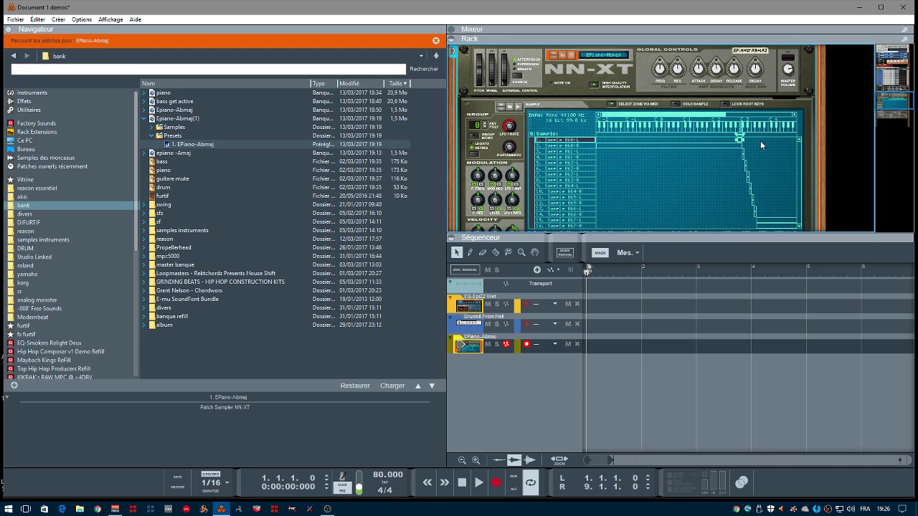
pyautogui.click(613, 146)
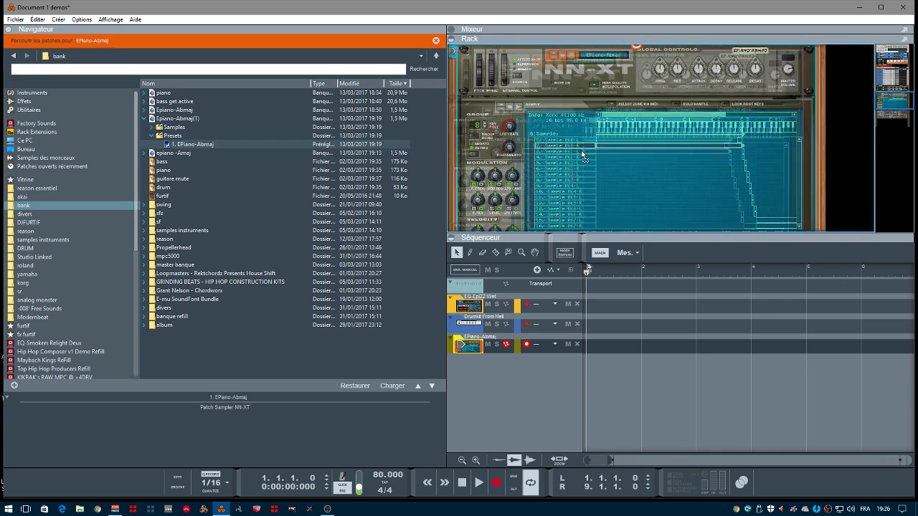
pyautogui.moveTo(623, 116); pyautogui.dragTo(754, 149)
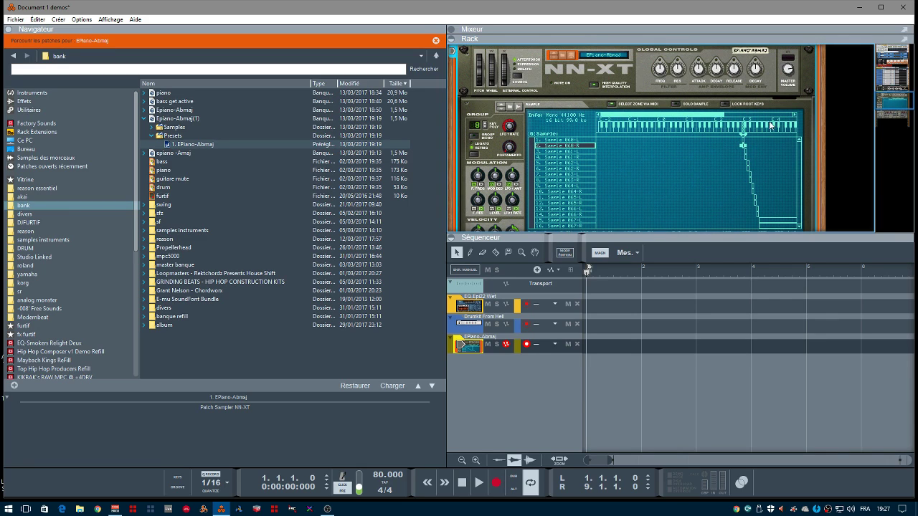
# Lower the high key limit of the Sample 067 L and R zones, leaving each a single key
pyautogui.moveTo(709, 115); pyautogui.dragTo(807, 115)
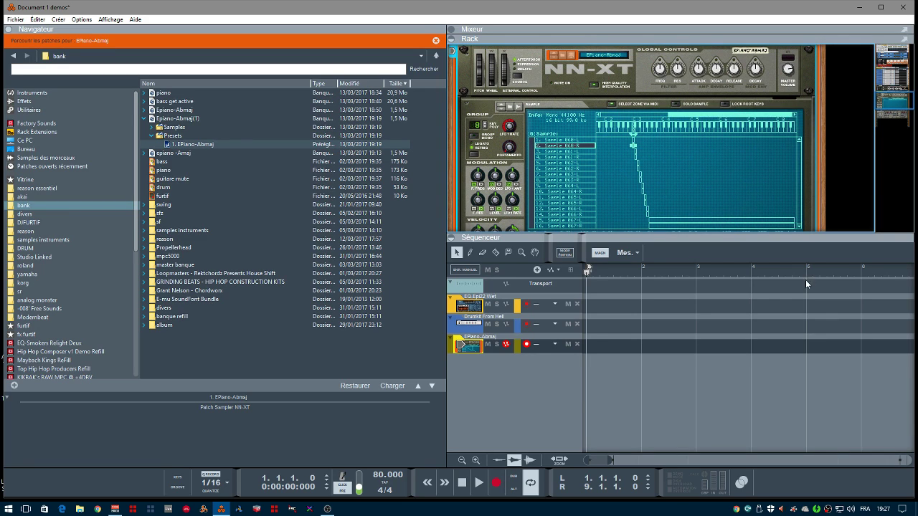
pyautogui.click(796, 224)
pyautogui.moveTo(796, 224); pyautogui.dragTo(650, 231)
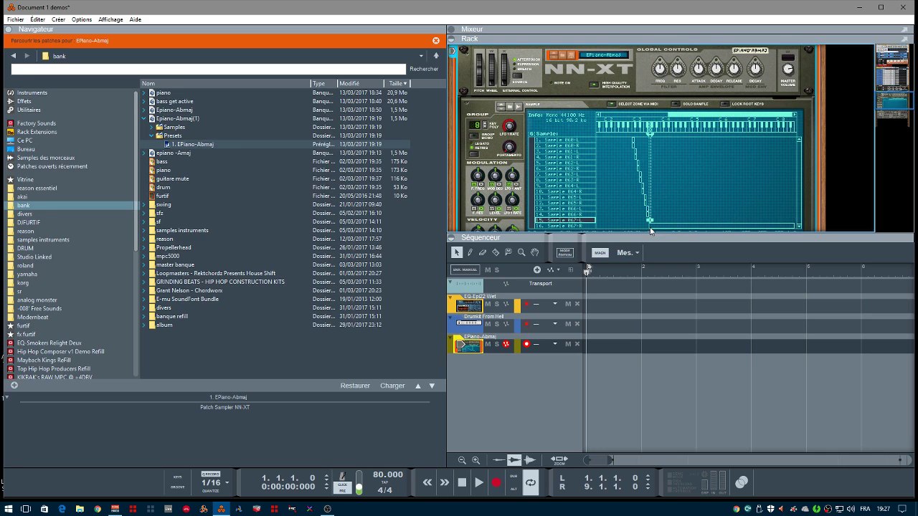
pyautogui.click(796, 227)
pyautogui.scroll(-3, 717, 201)
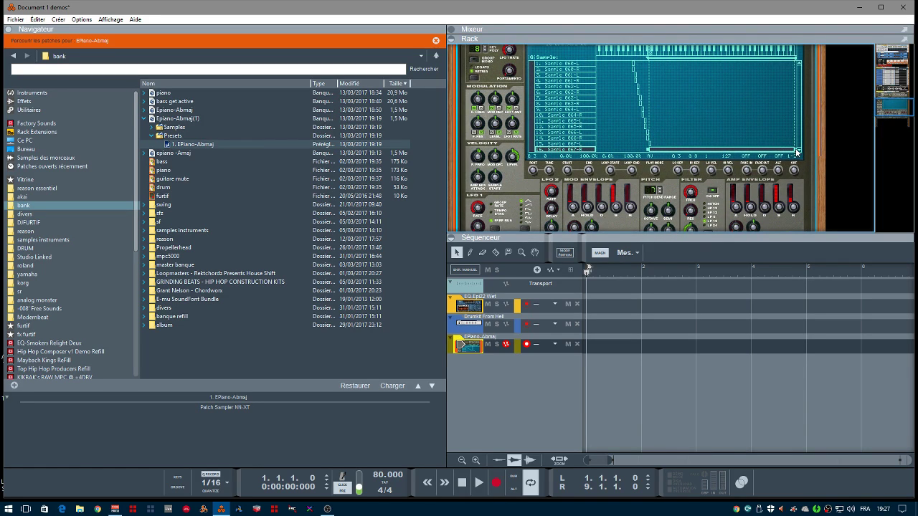
pyautogui.moveTo(796, 152); pyautogui.dragTo(652, 167)
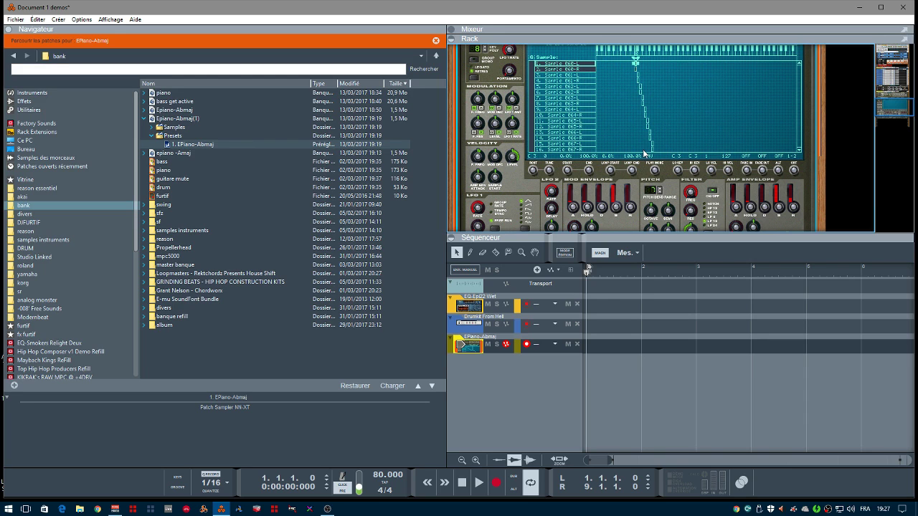
pyautogui.moveTo(896, 109); pyautogui.dragTo(894, 108)
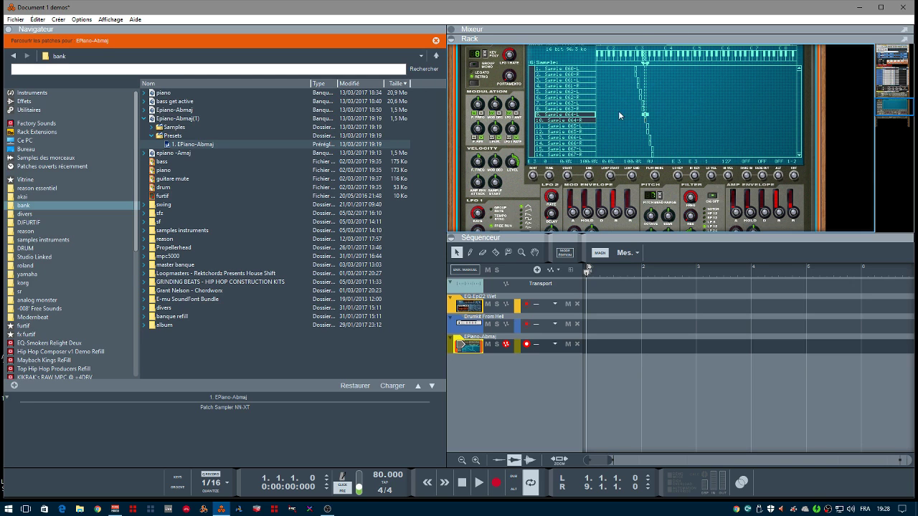
pyautogui.moveTo(888, 121)
pyautogui.mouseDown()
pyautogui.moveTo(890, 72)
pyautogui.moveTo(901, 123)
pyautogui.mouseUp()
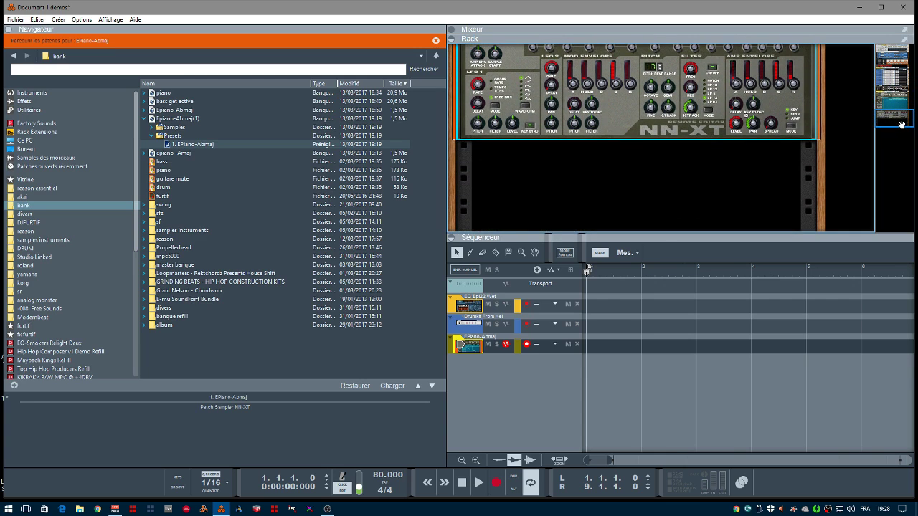